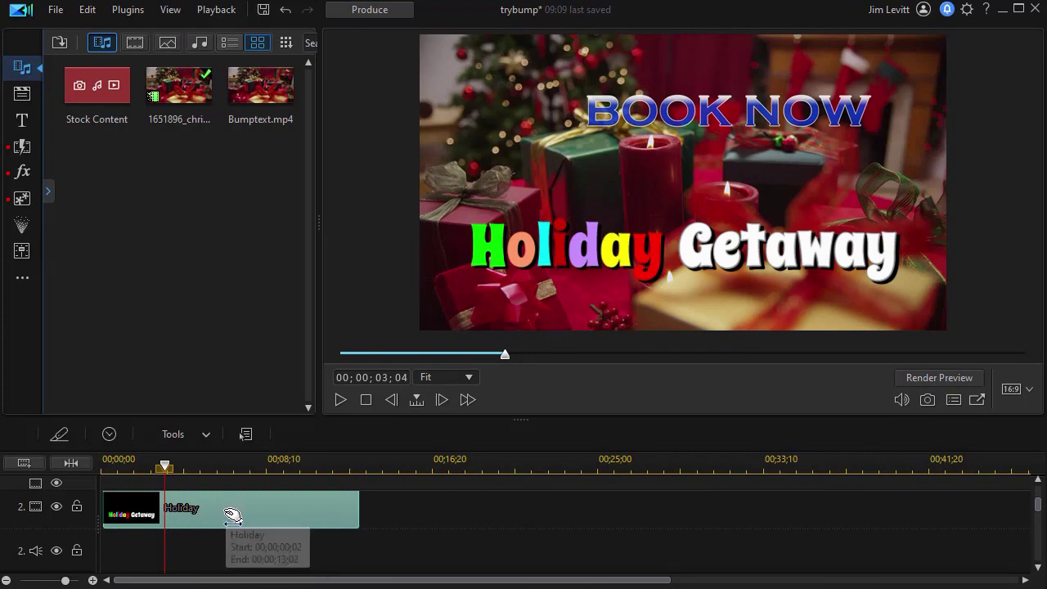
Step: Open the Holiday Getaway title in Title Designer and select the word Holiday
double_click(226, 512)
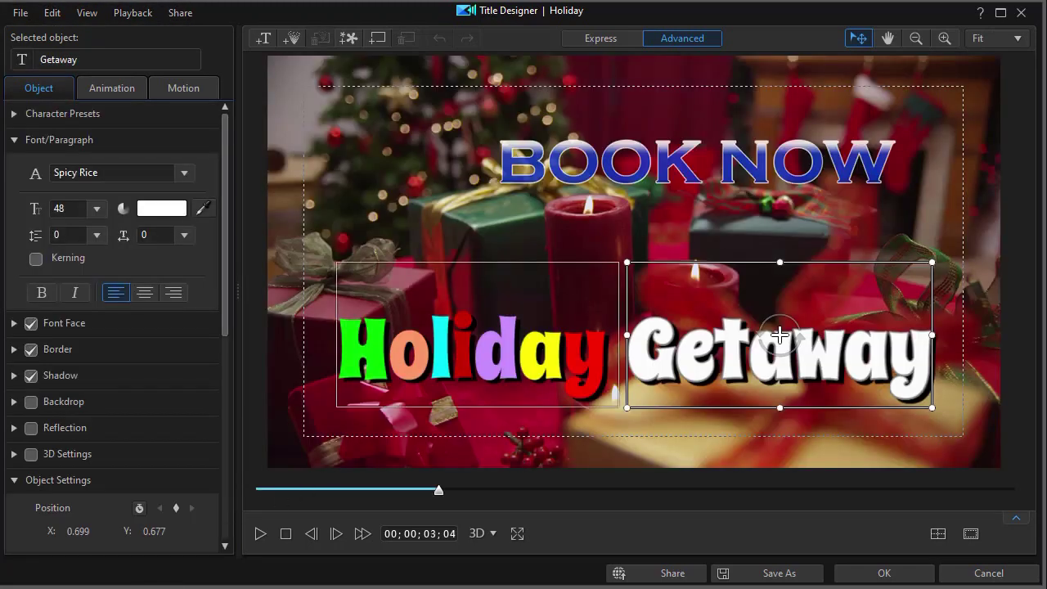
click(442, 355)
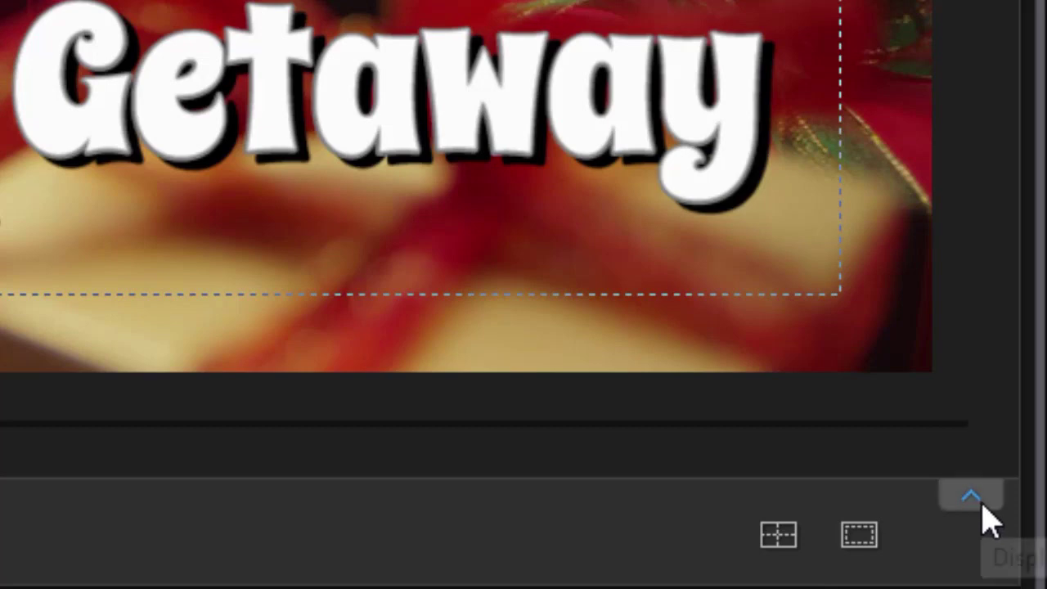
Step: Expand the keyframe timeline, place the playhead near 00;00;03;00, and add a Scale keyframe for Holiday
click(972, 500)
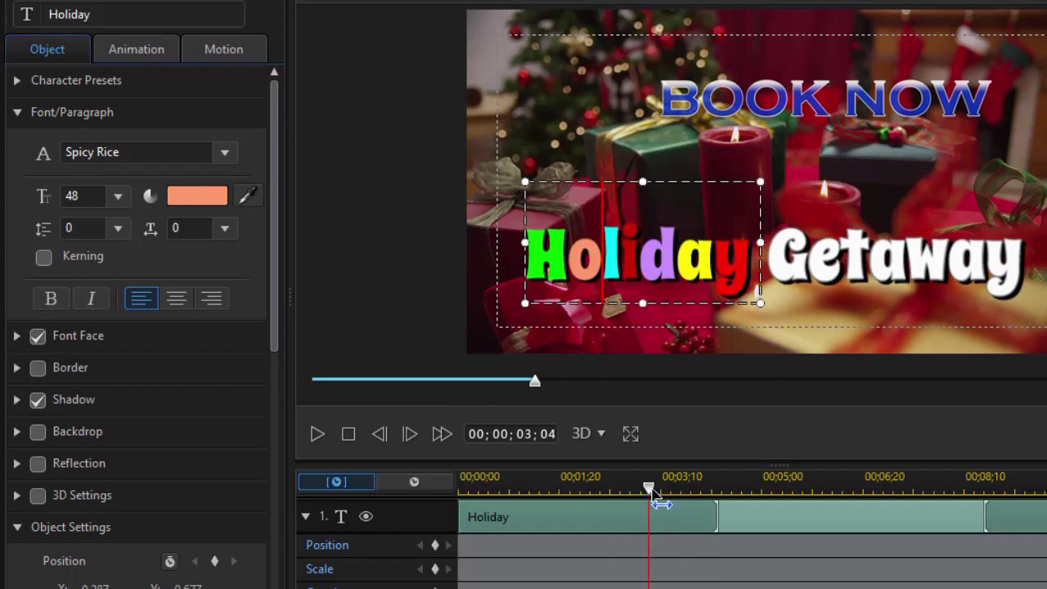
mouse_move(652, 491)
mouse_down()
mouse_move(627, 498)
mouse_move(643, 496)
mouse_up()
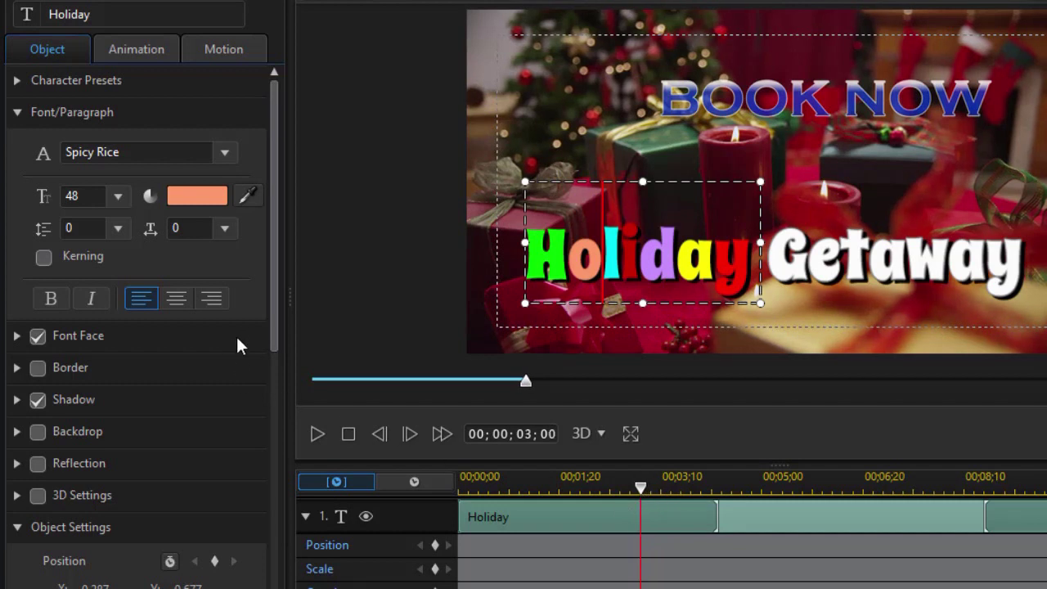
drag(279, 333, 287, 447)
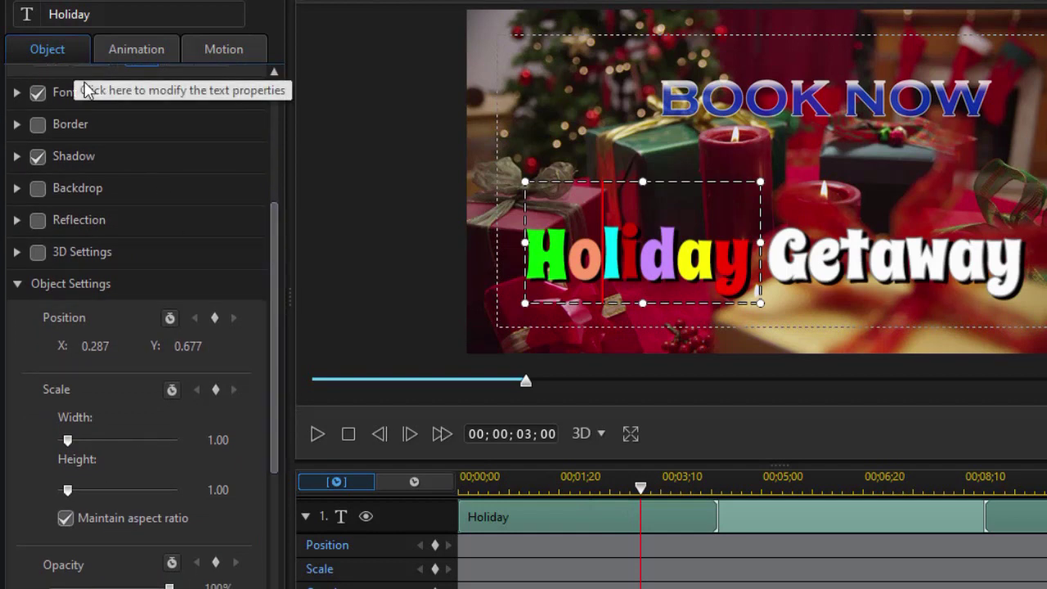
scroll(277, 327, down, 1)
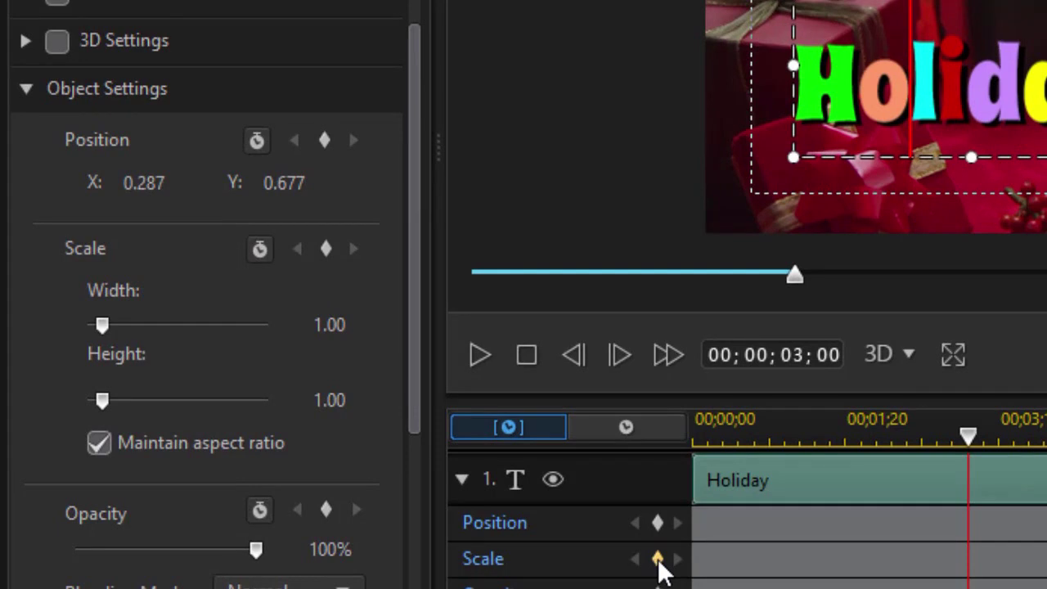
click(659, 561)
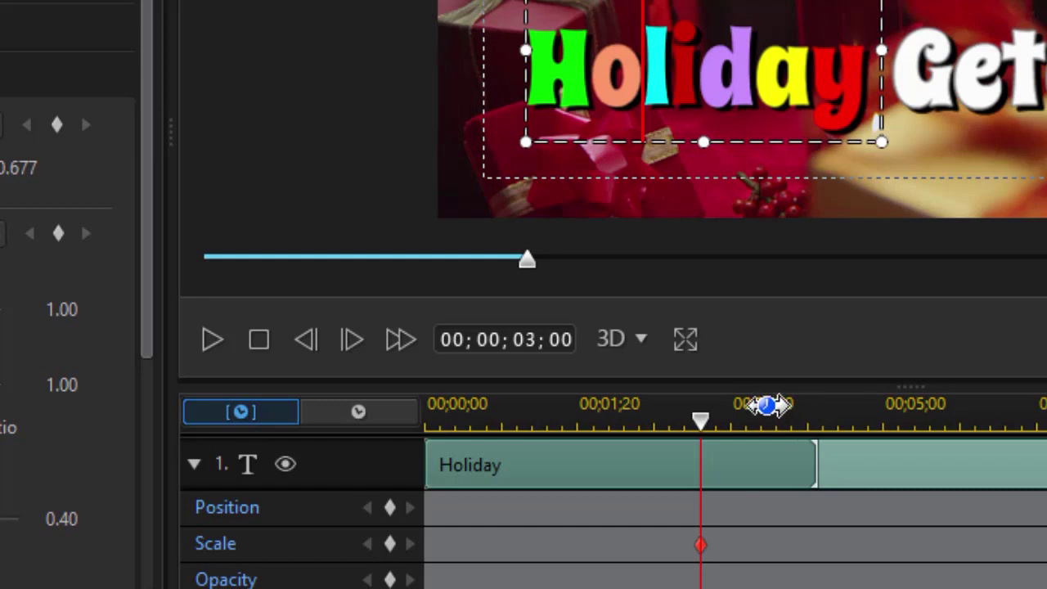
Step: Zoom the keyframe timeline in around 3 seconds and move the playhead to 03;04
drag(765, 411, 928, 416)
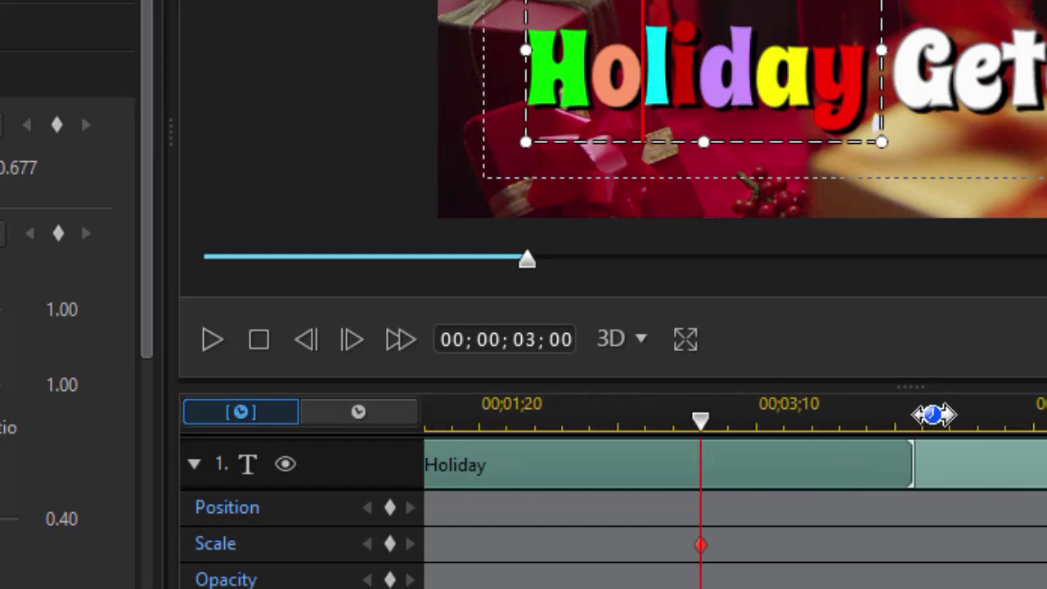
click(778, 423)
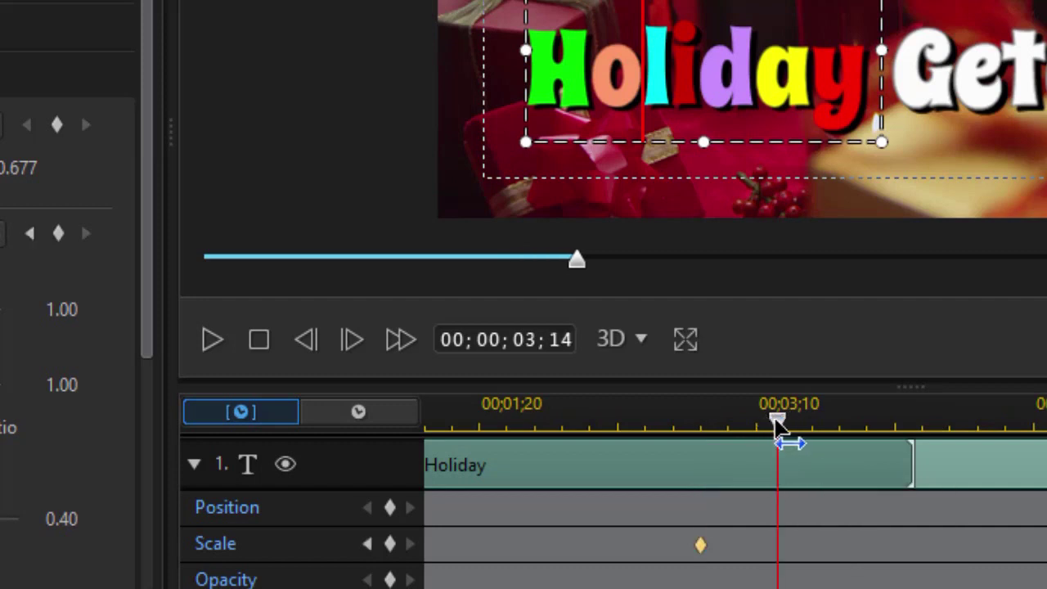
click(783, 421)
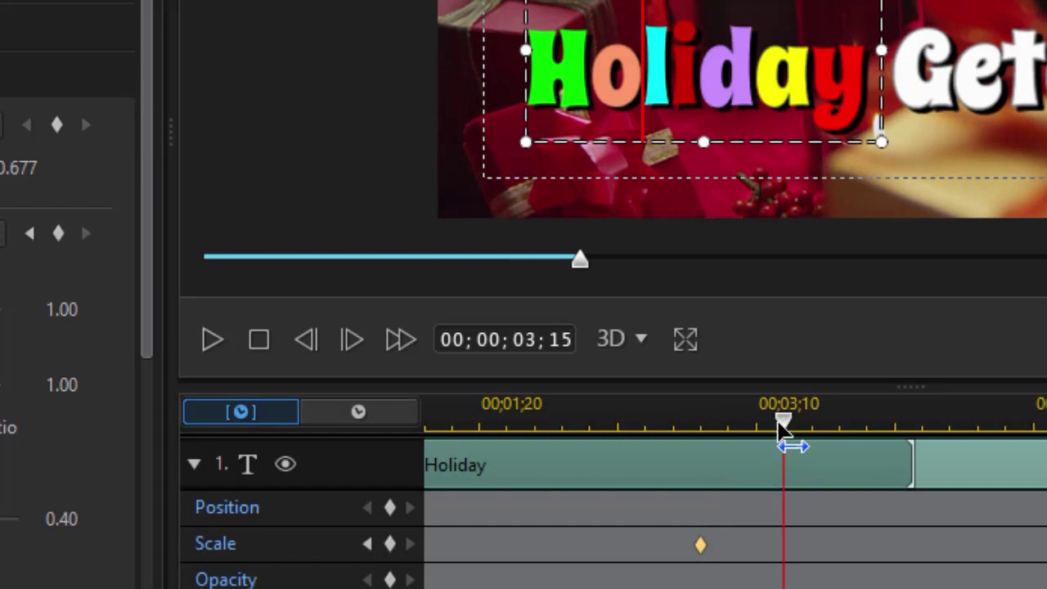
drag(823, 402, 1046, 400)
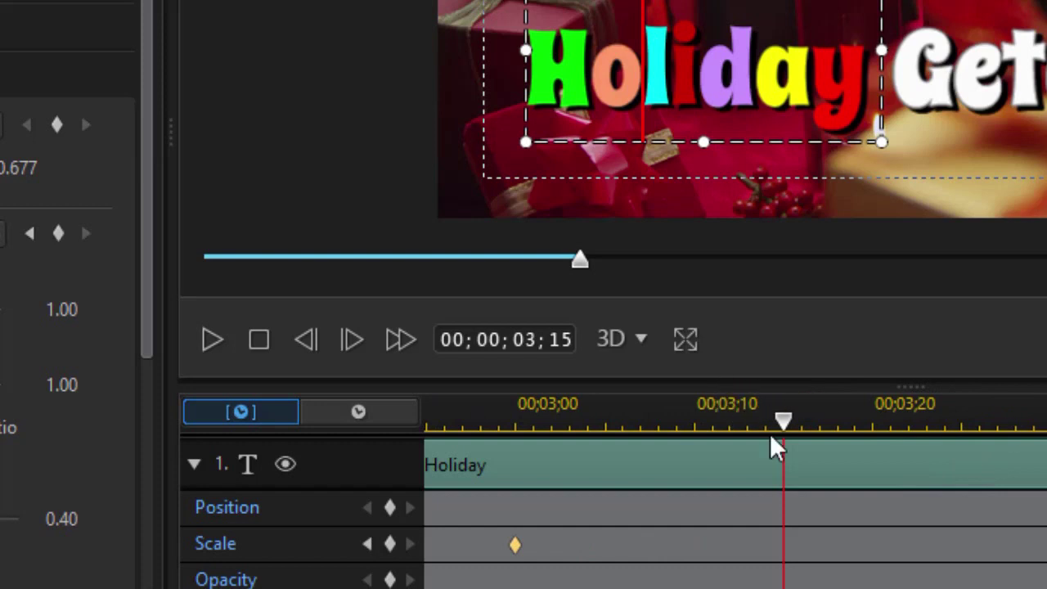
click(745, 423)
drag(745, 423, 588, 423)
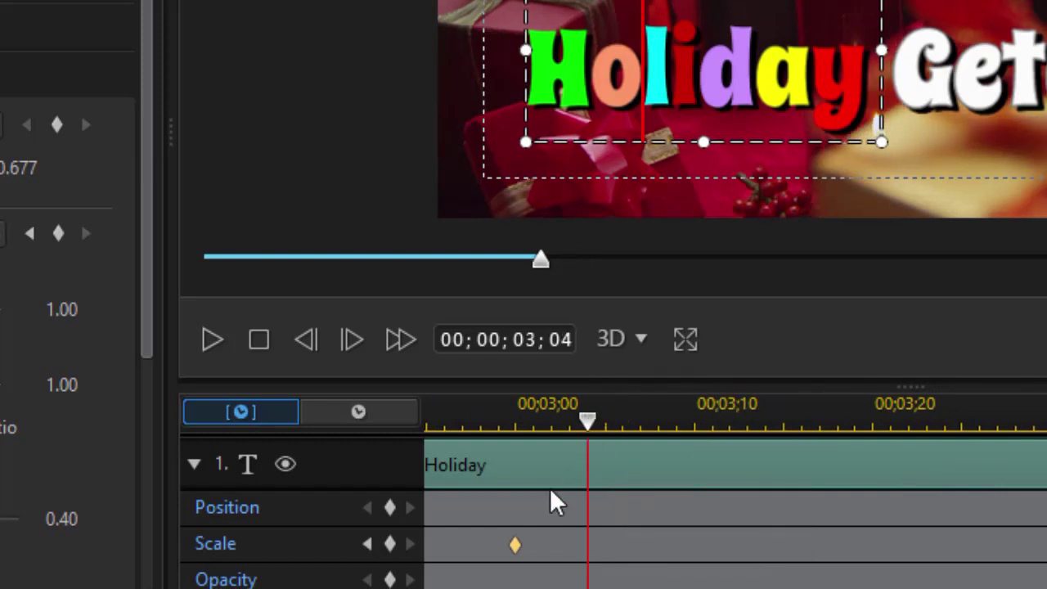
Step: Add a Scale keyframe at 03;04 and raise Holiday's width and height to 1.20
click(391, 545)
click(107, 305)
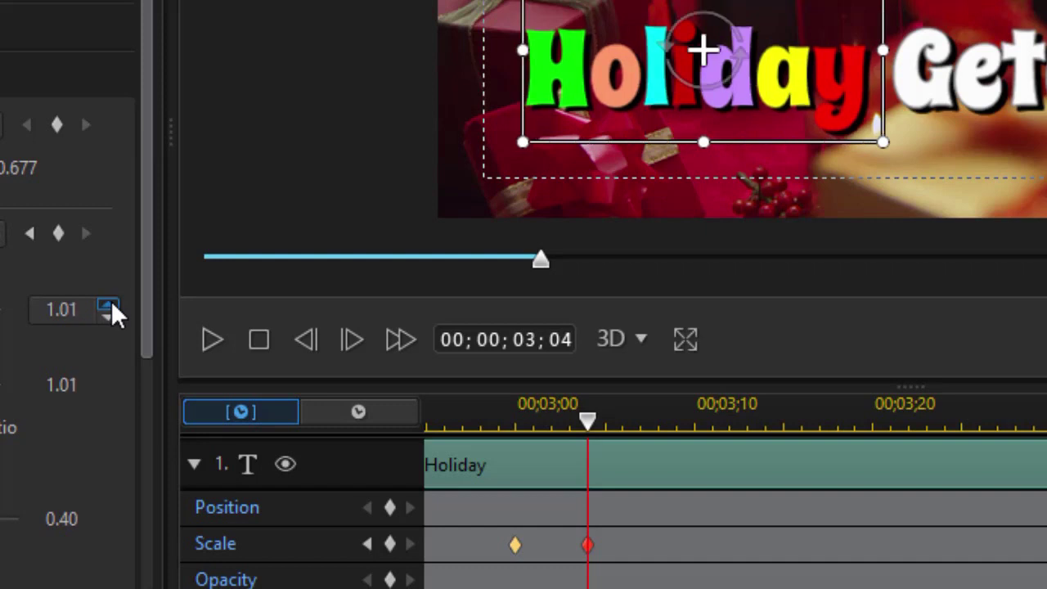
click(110, 305)
click(109, 305)
click(110, 306)
click(109, 305)
click(108, 306)
click(107, 305)
click(105, 304)
click(105, 305)
click(102, 304)
click(103, 304)
click(102, 304)
click(99, 304)
click(99, 304)
click(99, 307)
click(110, 305)
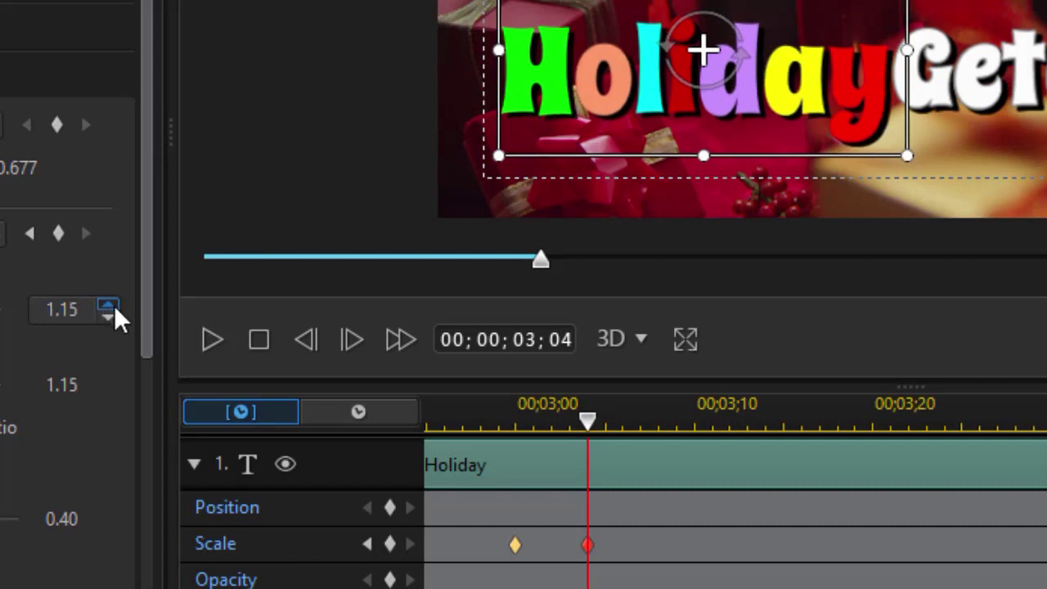
click(111, 305)
click(106, 305)
click(110, 305)
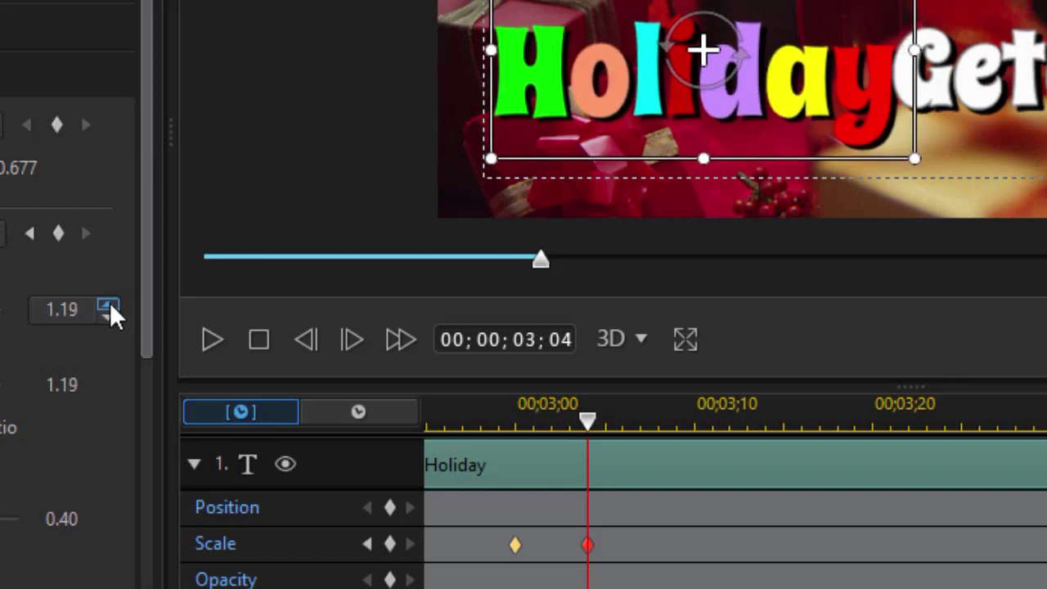
click(108, 305)
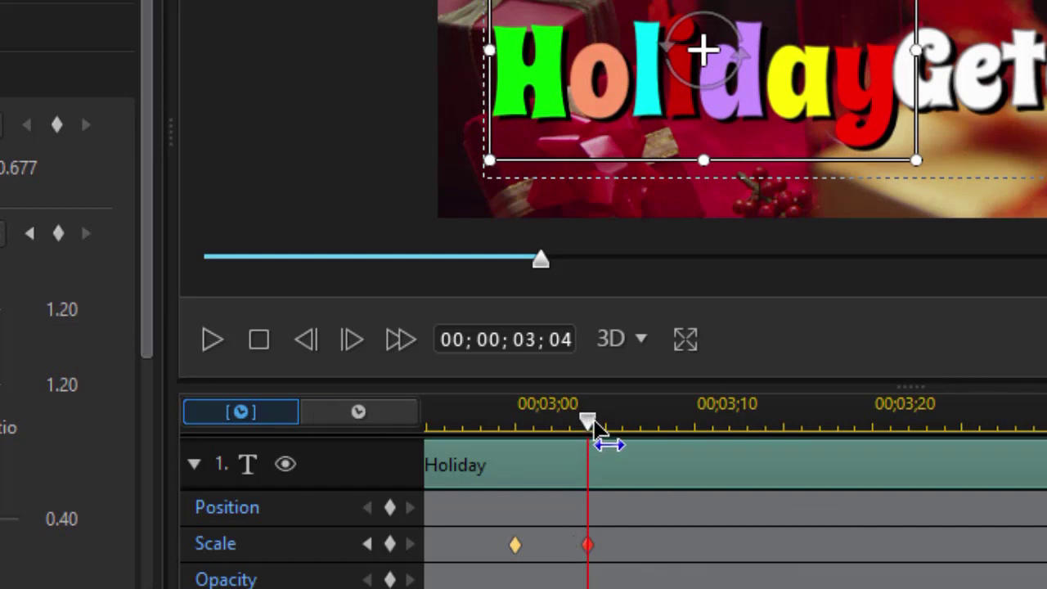
drag(603, 430, 854, 477)
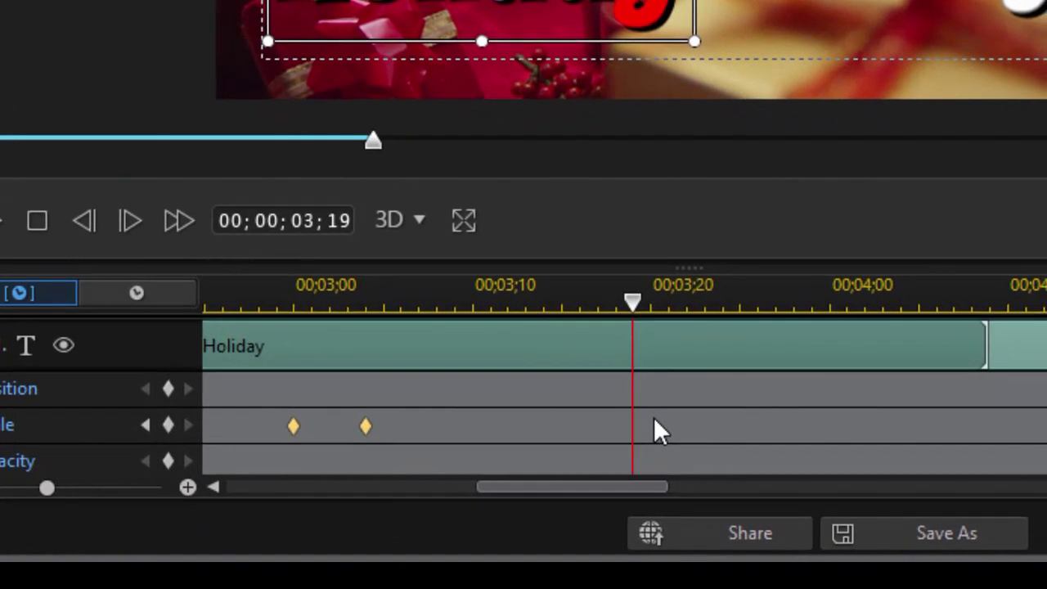
Step: Duplicate the 1.20 Scale keyframe at 03;19, then set Width back to 1 at 03;22
right_click(653, 418)
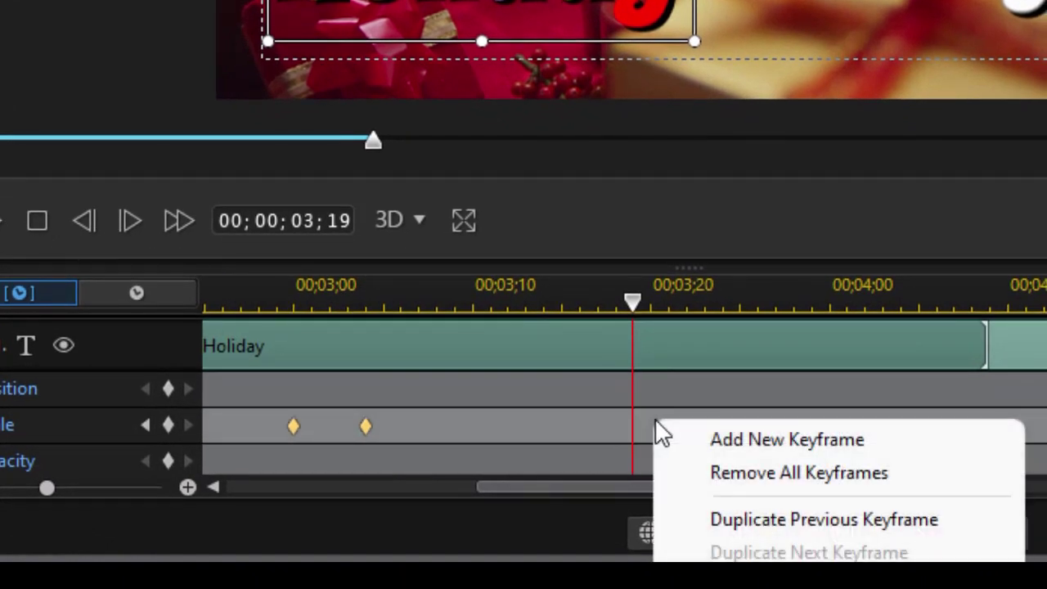
click(965, 529)
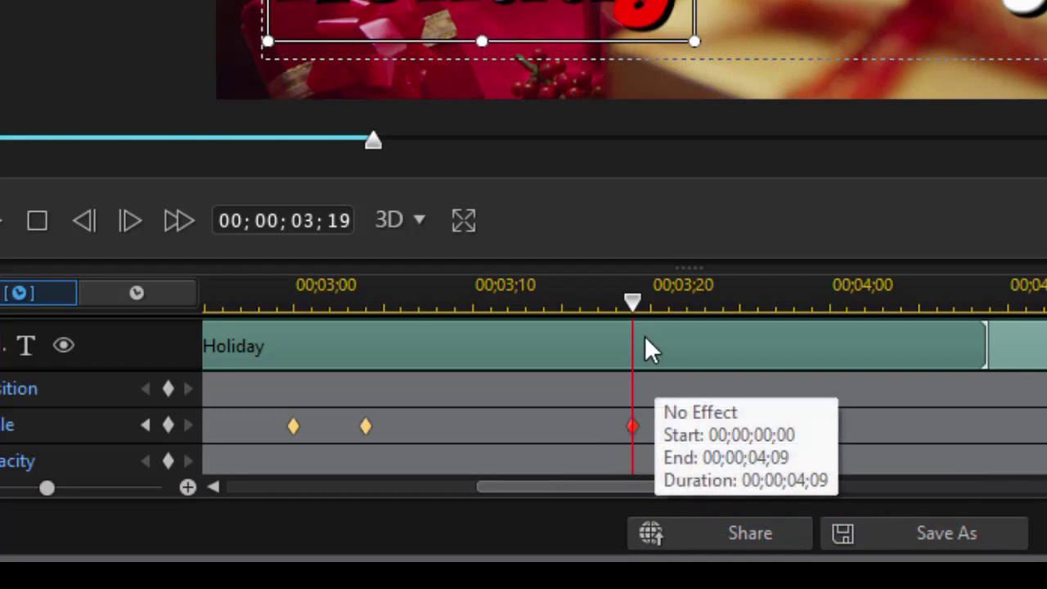
drag(634, 304, 694, 315)
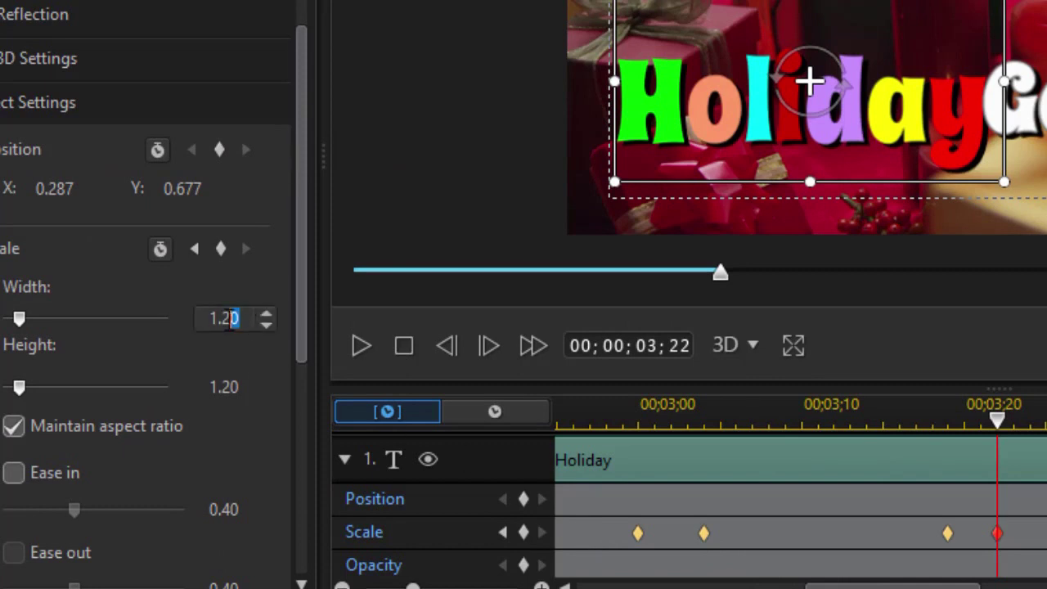
drag(233, 318, 127, 312)
text(1)
key(Return)
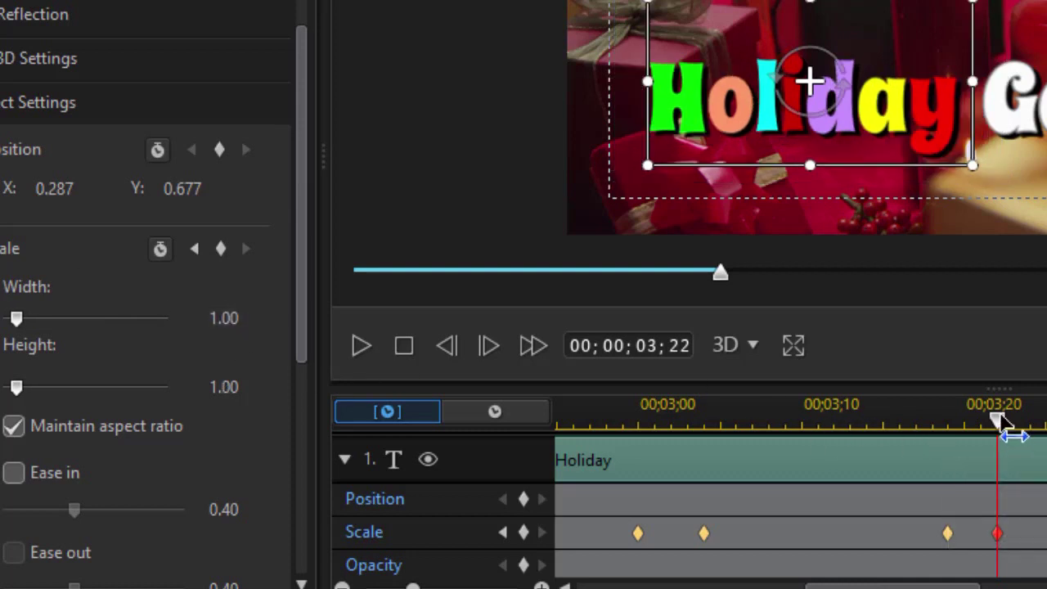
drag(997, 417, 1014, 498)
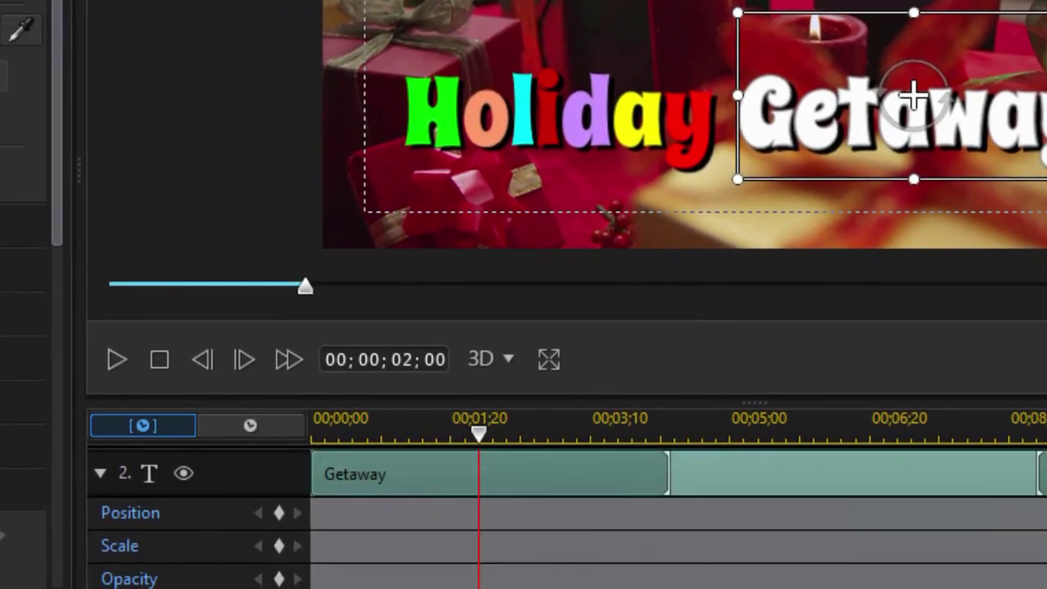
Step: Scroll back up in Title Designer to view the Getaway text's keyframe tracks
scroll(573, 523, up, 5)
Step: Reselect Holiday, zoom in, and drag the outer Scale keyframes closer to the 1.20 hold
click(564, 131)
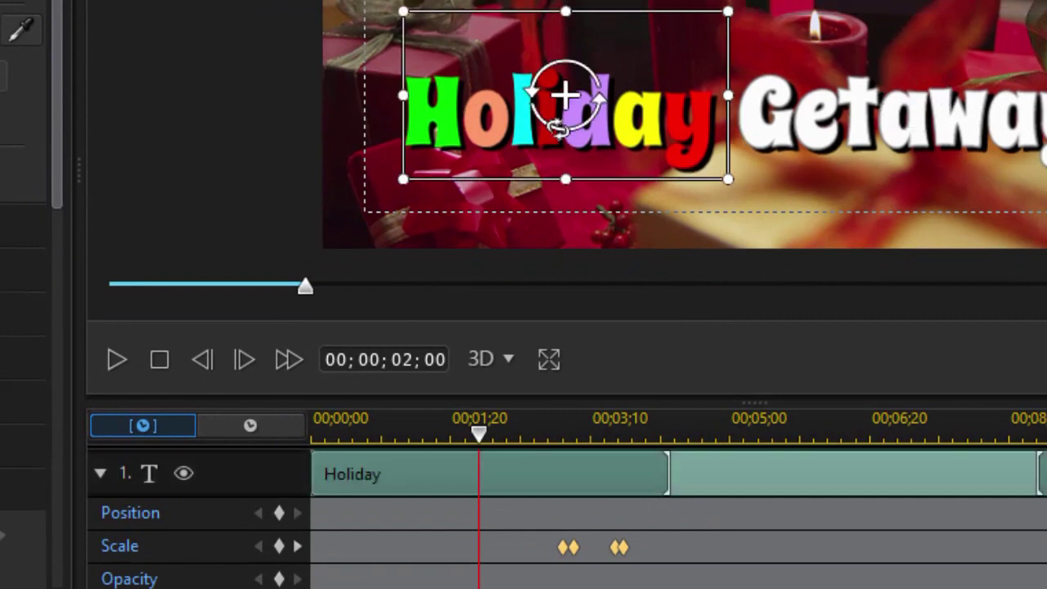
drag(601, 418, 777, 418)
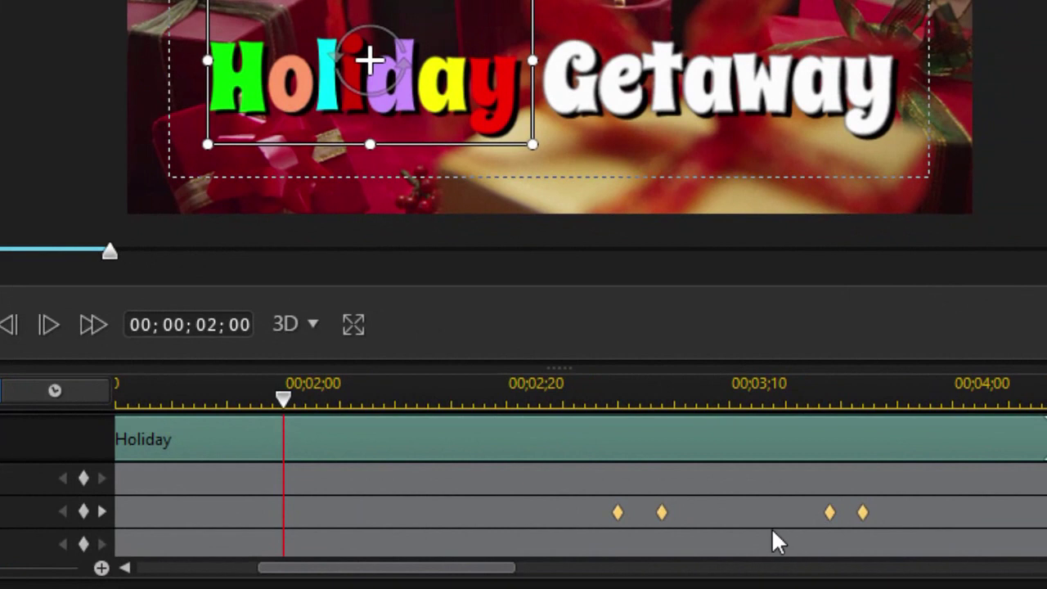
drag(831, 511, 776, 533)
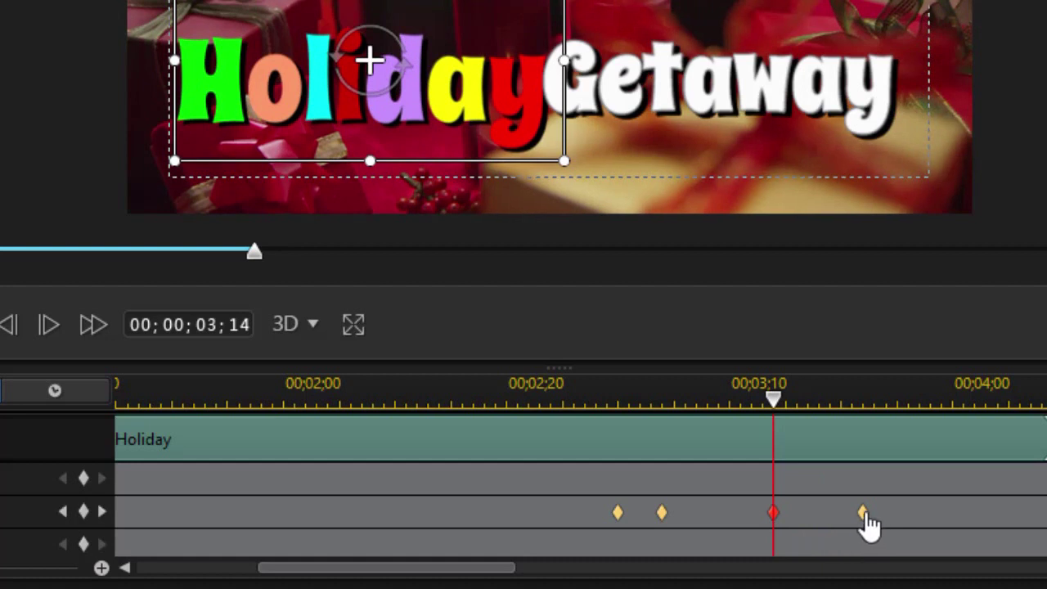
drag(865, 515, 786, 536)
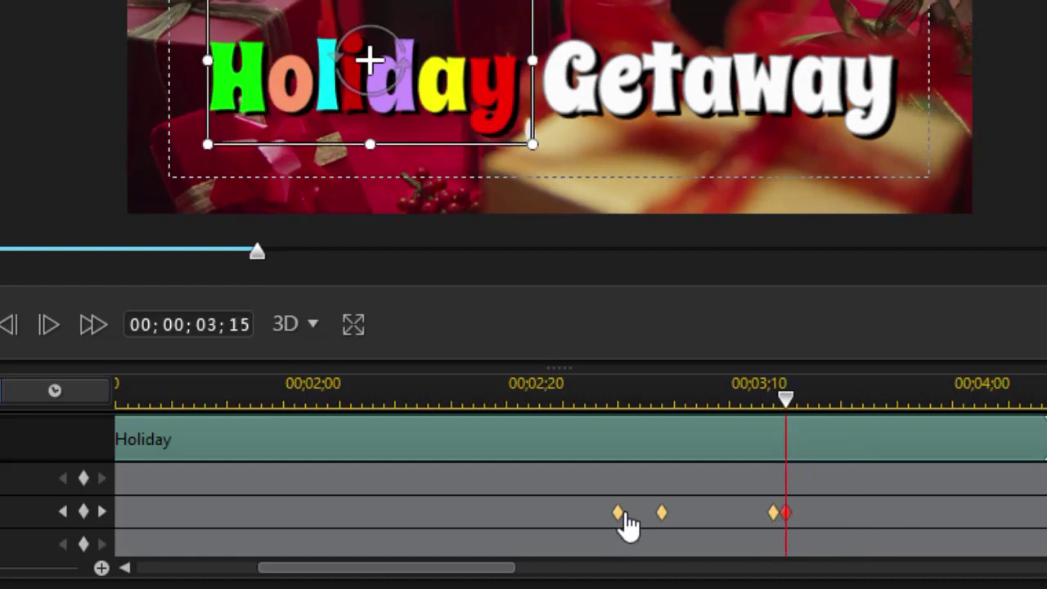
drag(620, 528, 652, 530)
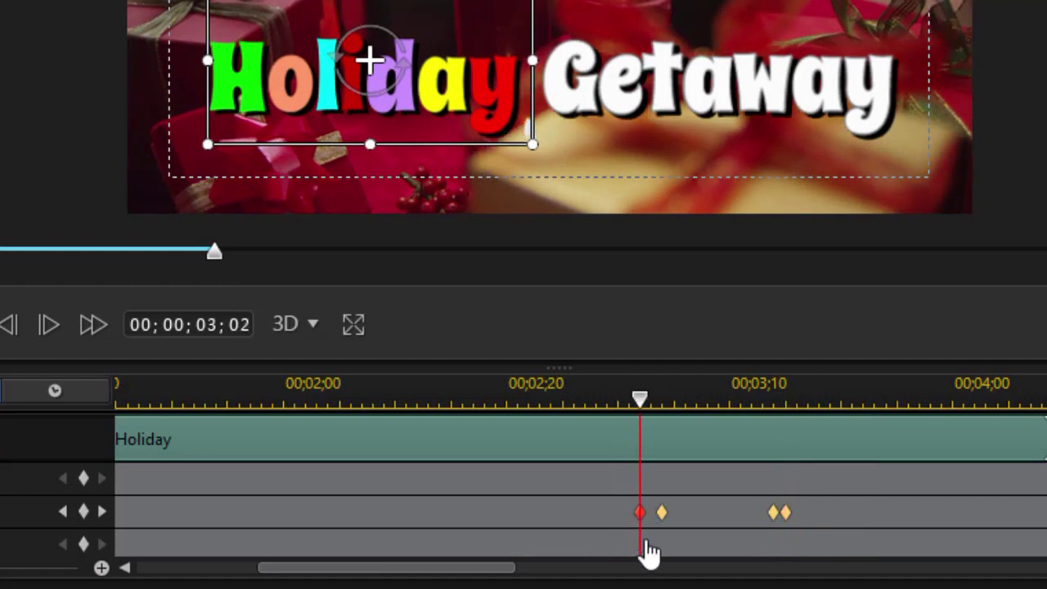
drag(647, 551, 629, 532)
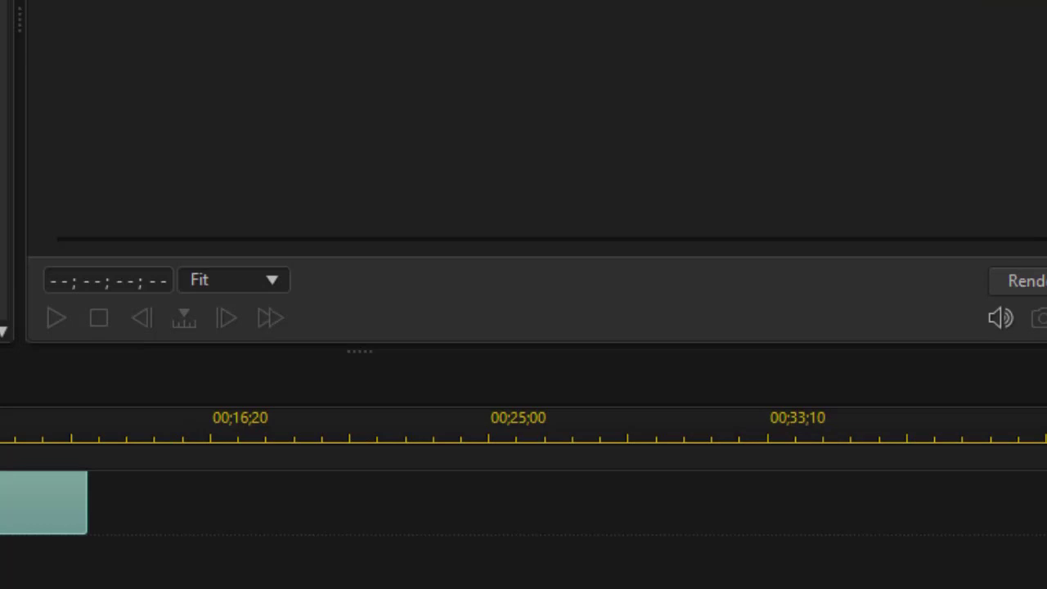